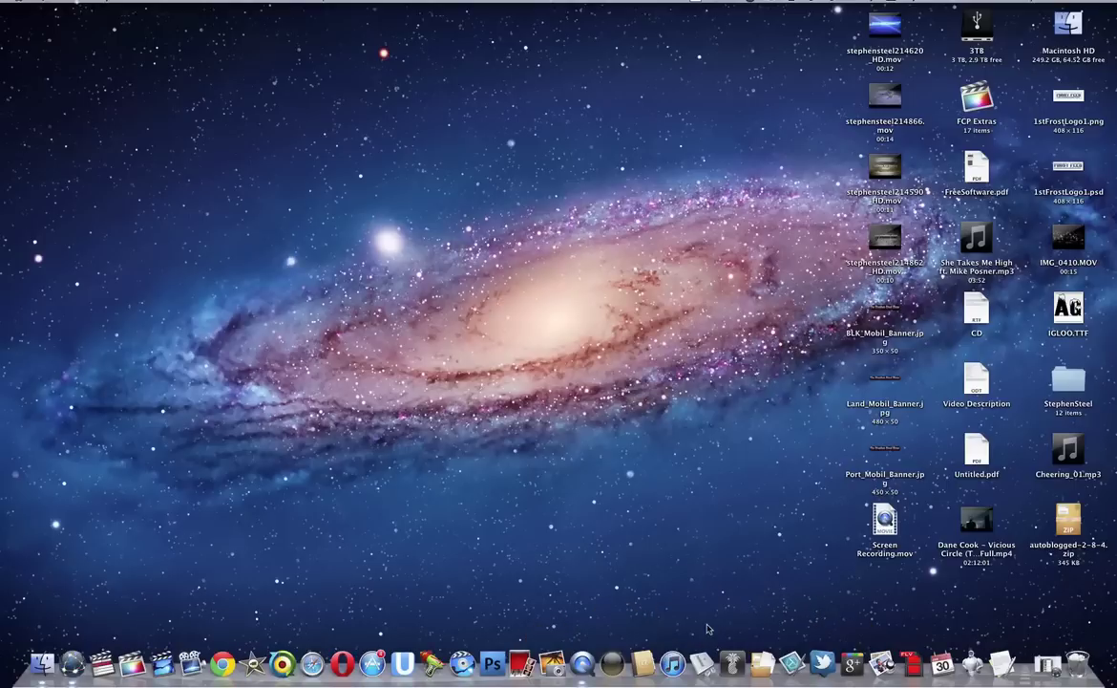
# Launch Font Book and position its window on the desktop
pyautogui.click(705, 663)
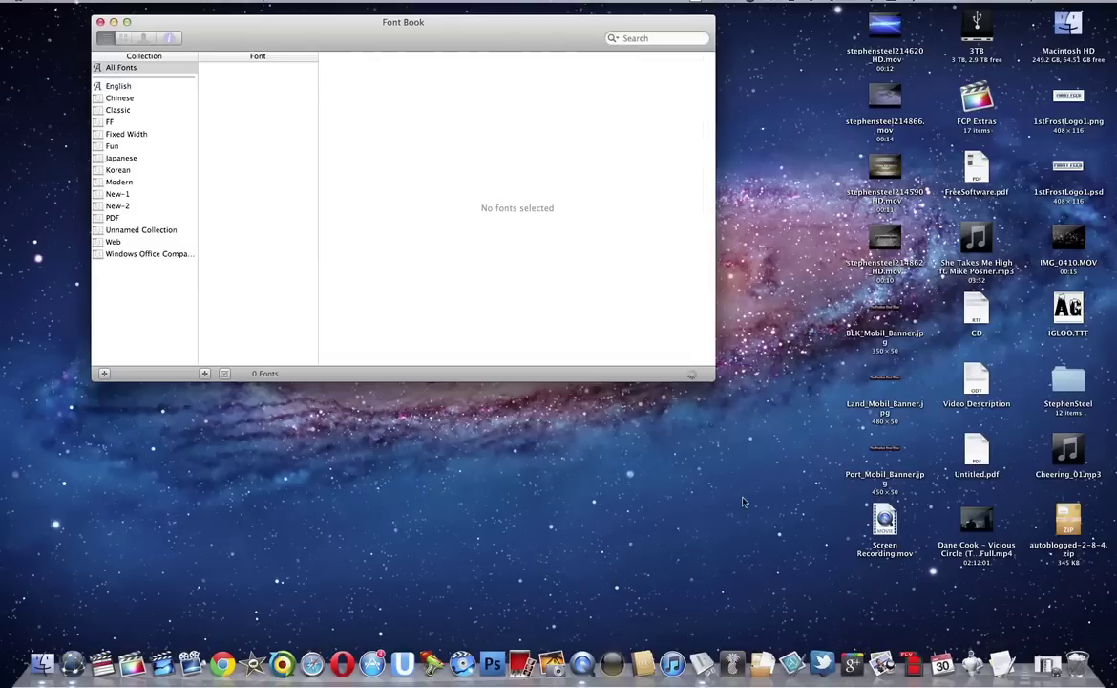
pyautogui.moveTo(375, 37)
pyautogui.mouseDown()
pyautogui.moveTo(484, 49)
pyautogui.moveTo(447, 129)
pyautogui.moveTo(467, 100)
pyautogui.mouseUp()
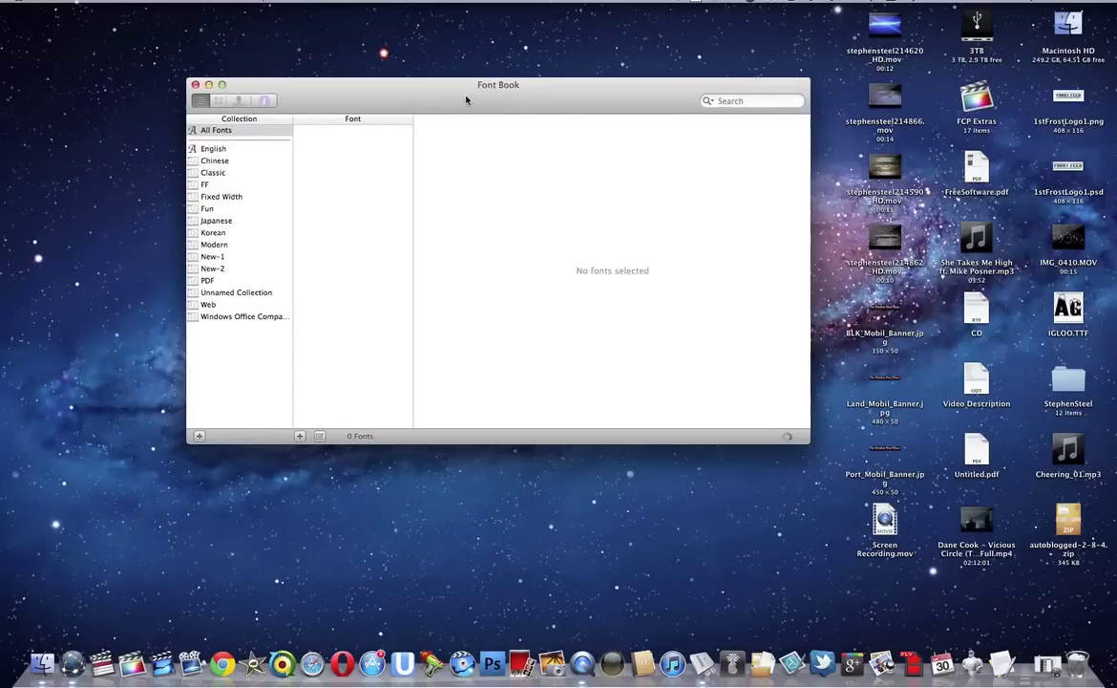
pyautogui.click(184, 54)
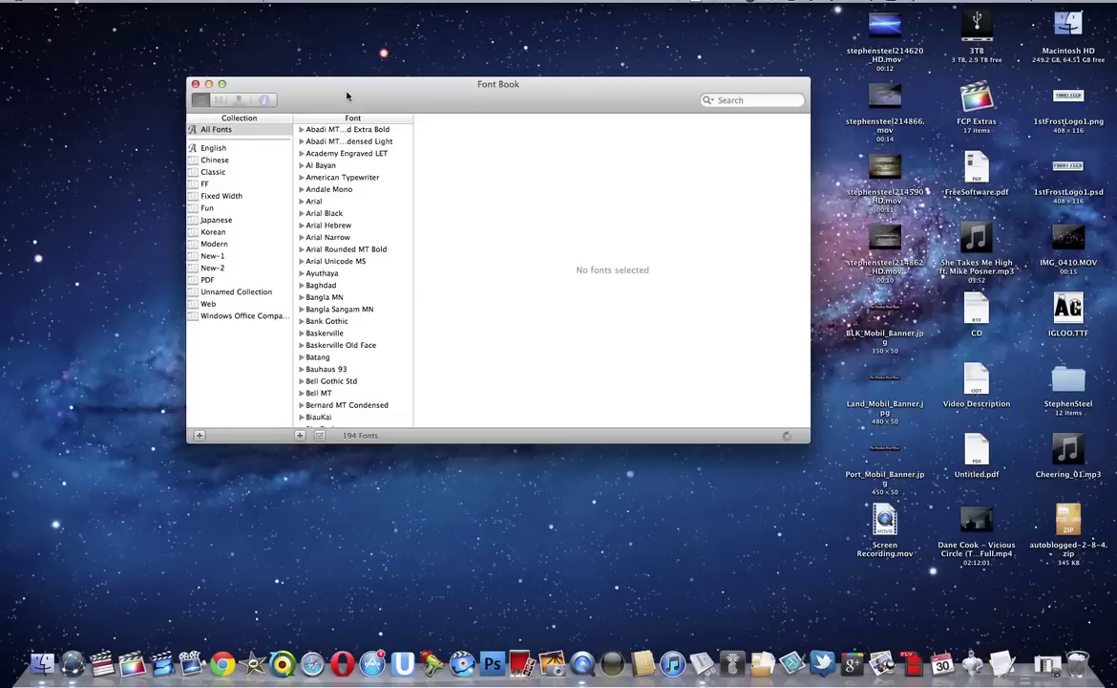
pyautogui.moveTo(348, 96); pyautogui.dragTo(356, 97)
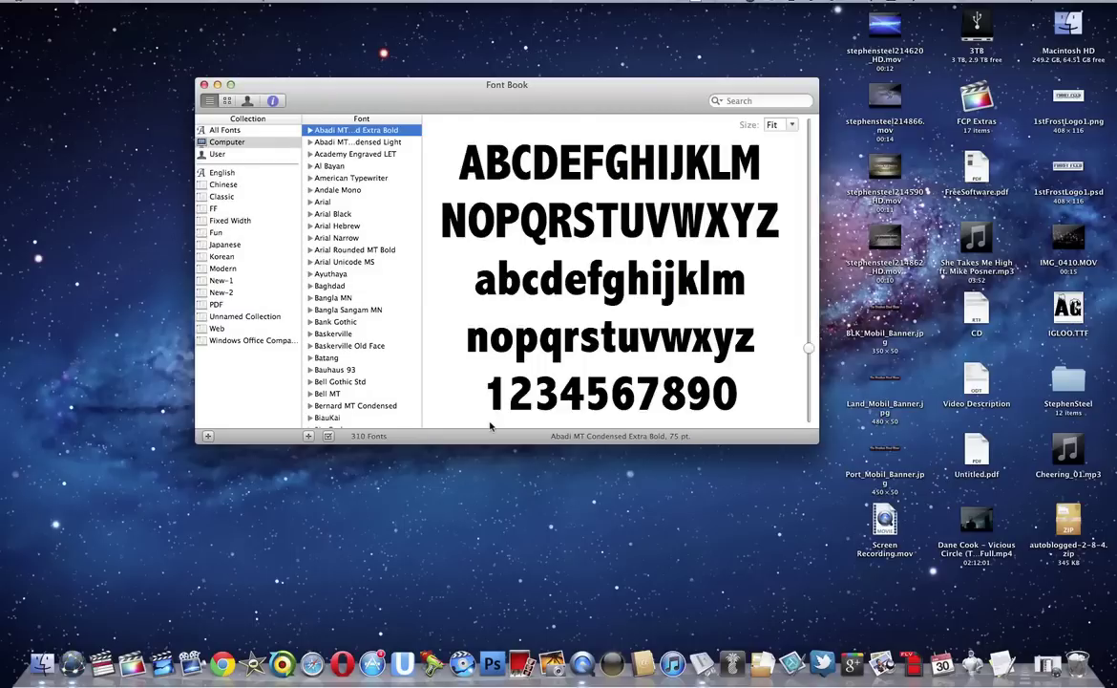
# Add a new font collection and rename it 'Logos'
pyautogui.click(207, 436)
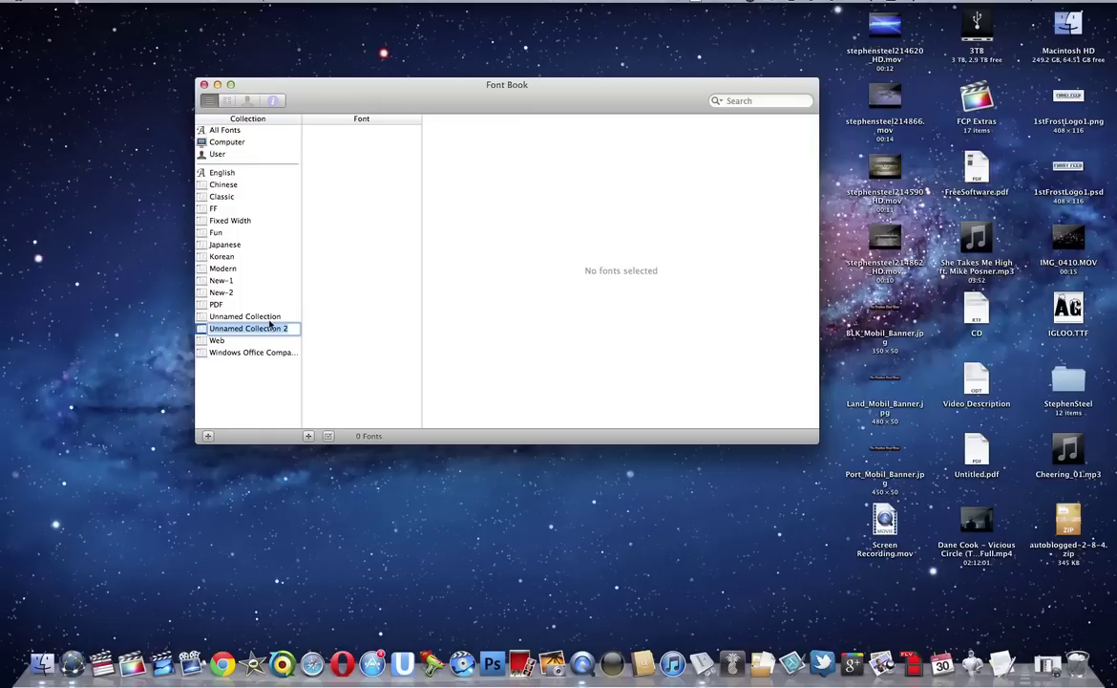
pyautogui.press('Return')
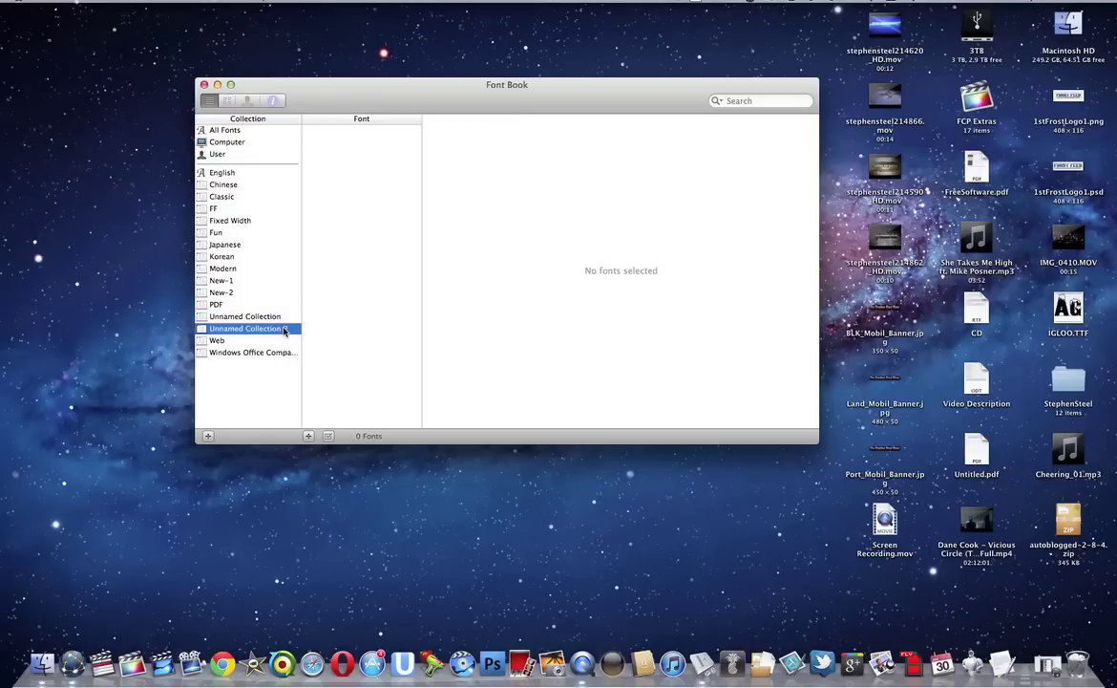
pyautogui.doubleClick(214, 328)
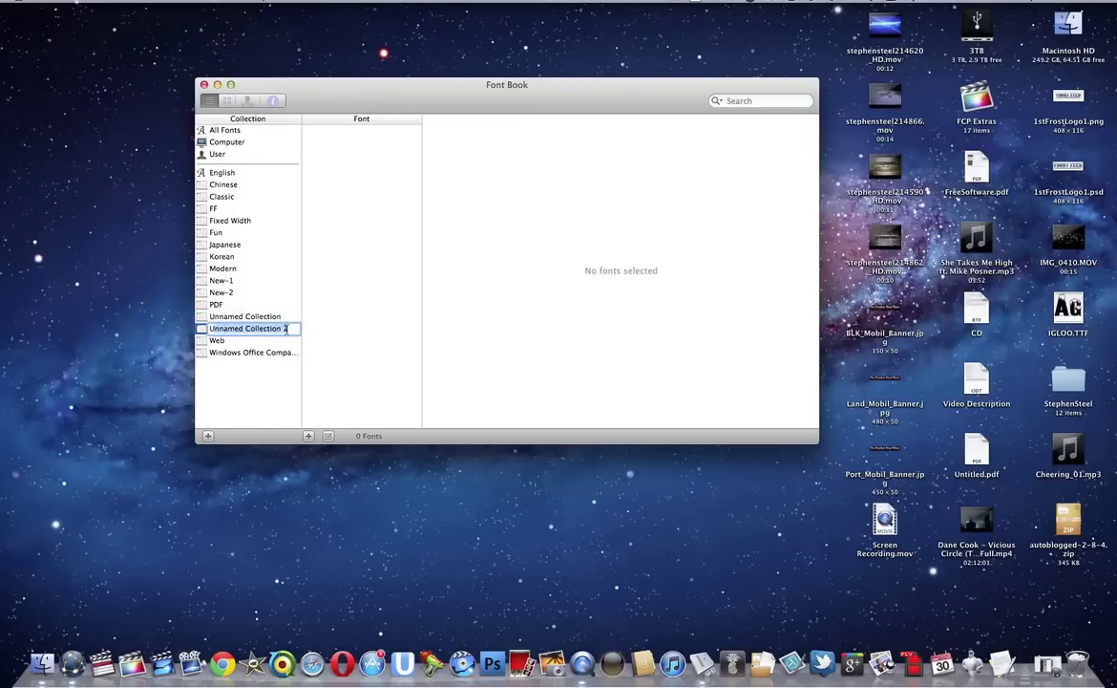
pyautogui.write('Logos')
pyautogui.press('Return')
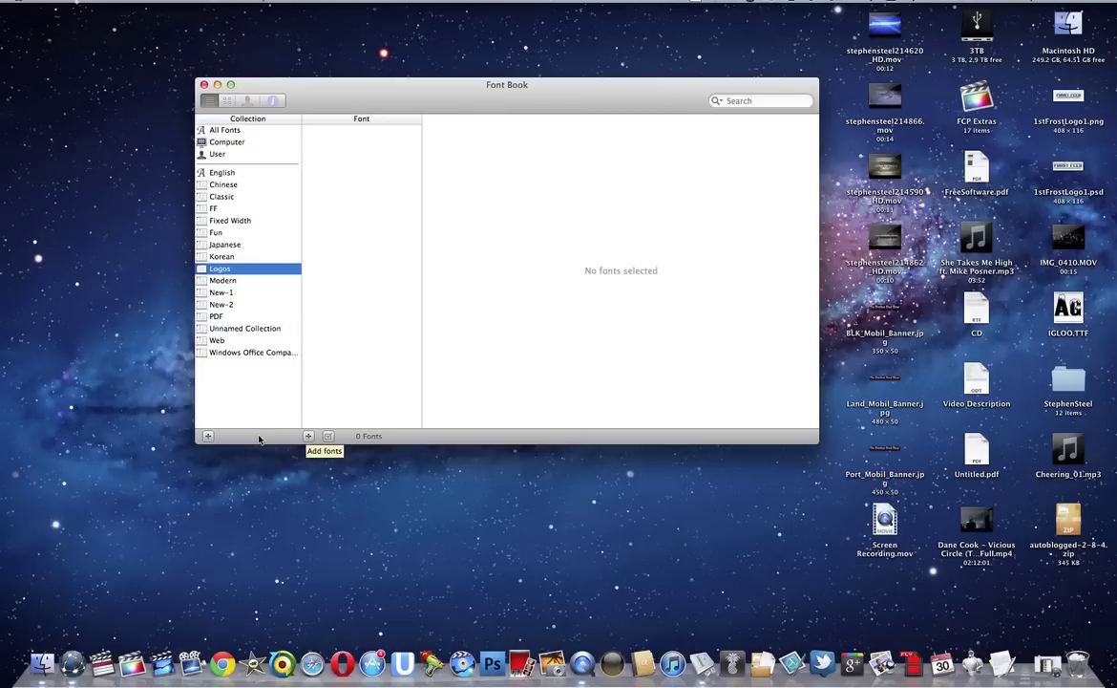
# Install IGLOO.TTF from the Desktop into the Logos collection
pyautogui.click(309, 436)
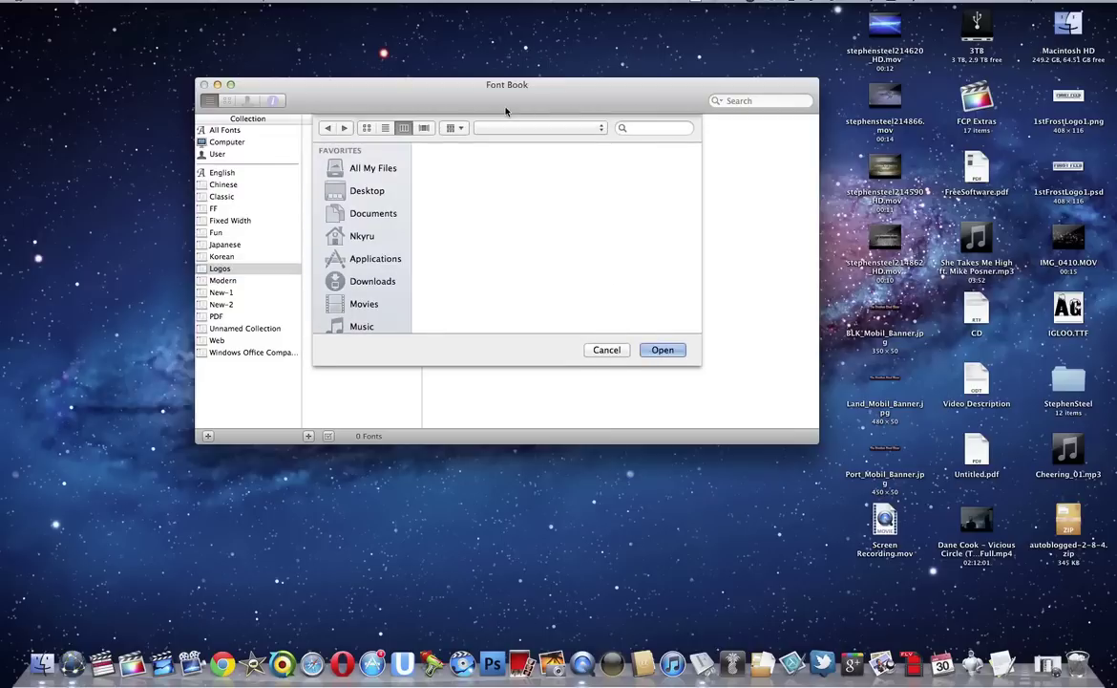
pyautogui.click(386, 191)
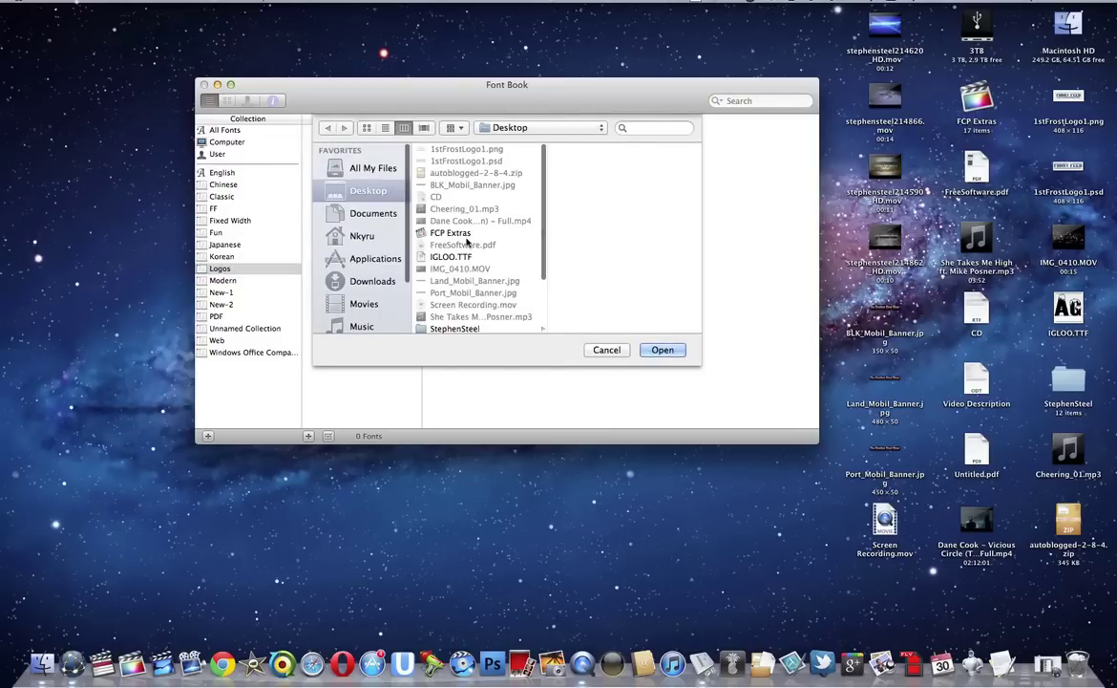
pyautogui.scroll(-3, 482, 248)
pyautogui.click(449, 213)
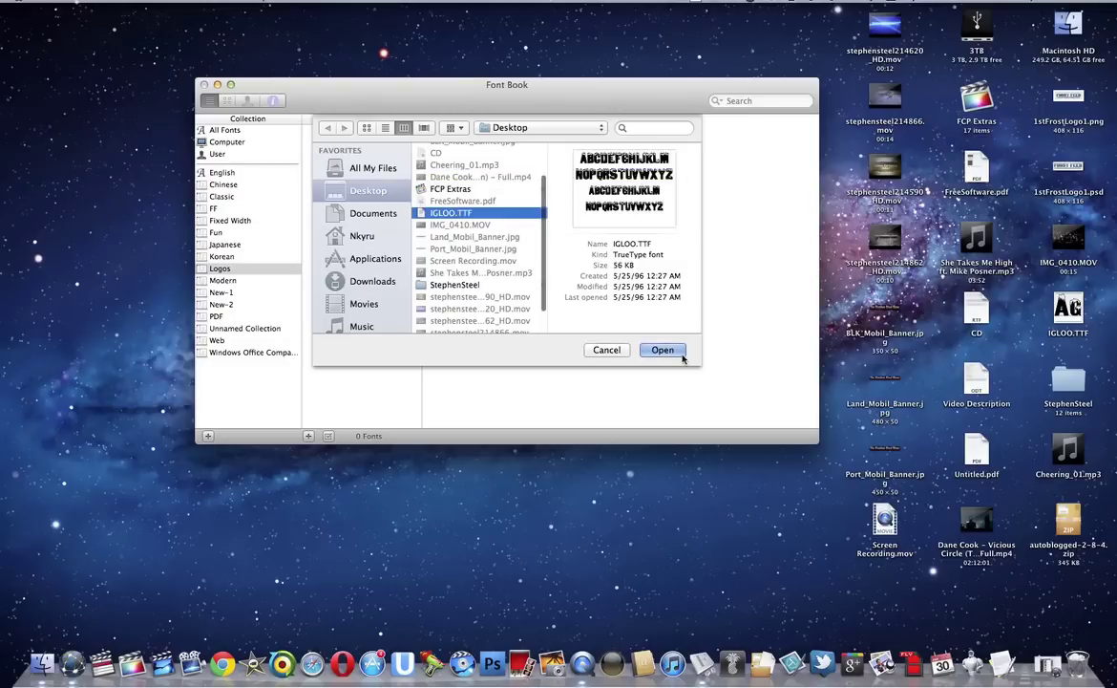
pyautogui.click(668, 350)
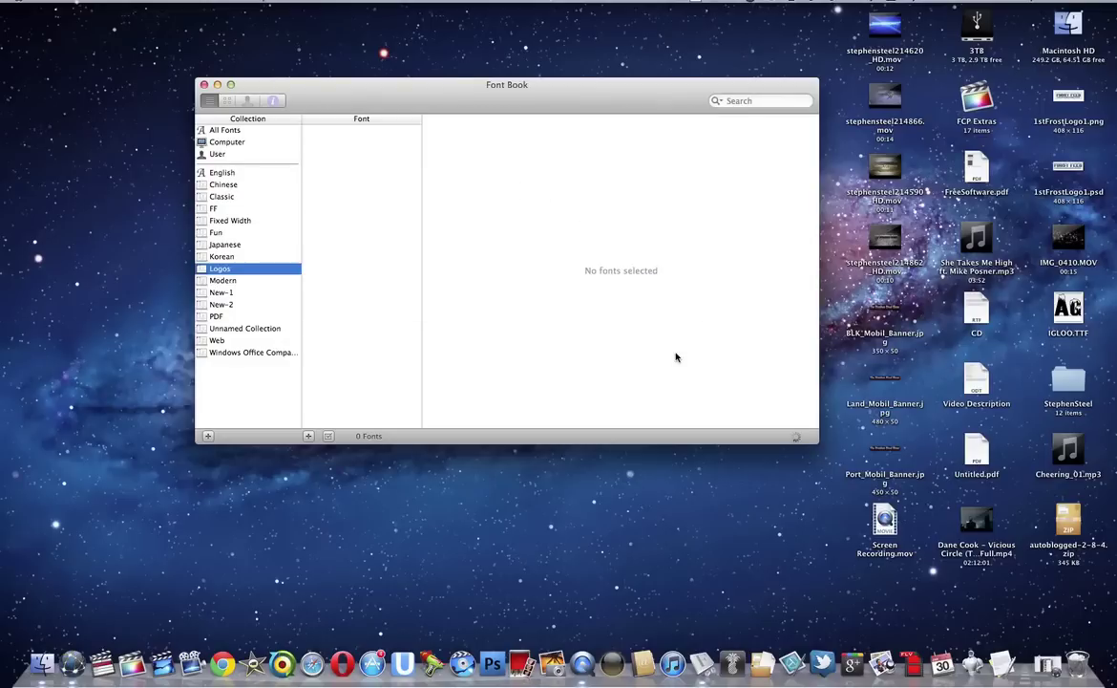
# Preview the IglooLaser Regular typeface in the Logos collection
pyautogui.moveTo(379, 70); pyautogui.dragTo(484, 150)
pyautogui.click(227, 280)
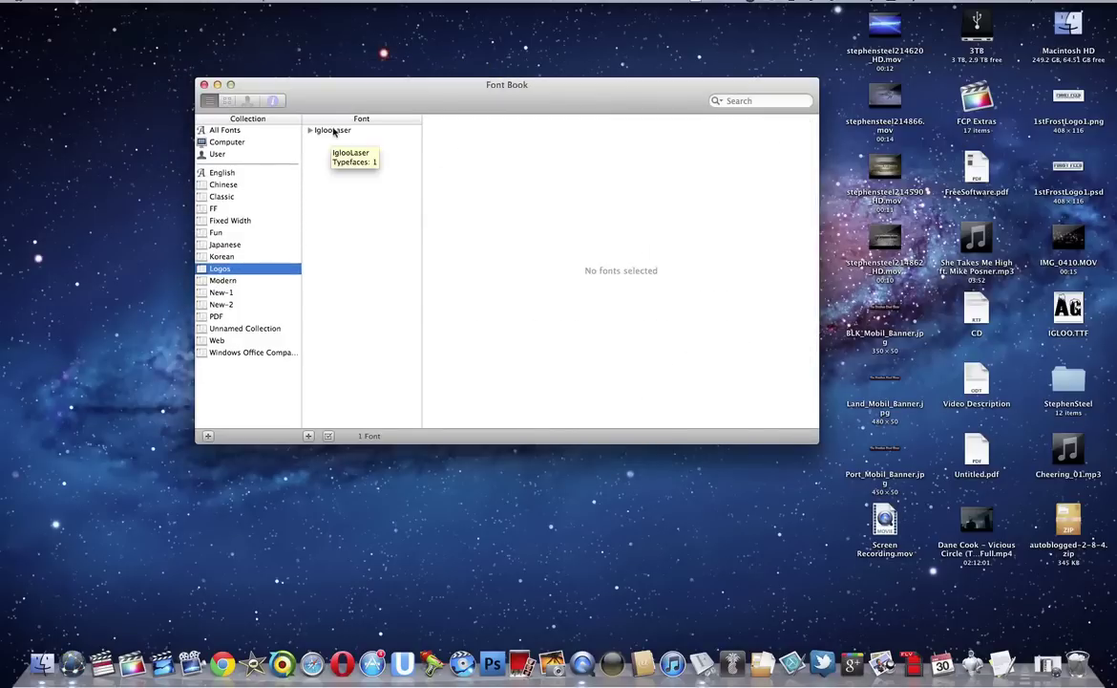
pyautogui.click(324, 131)
pyautogui.click(308, 131)
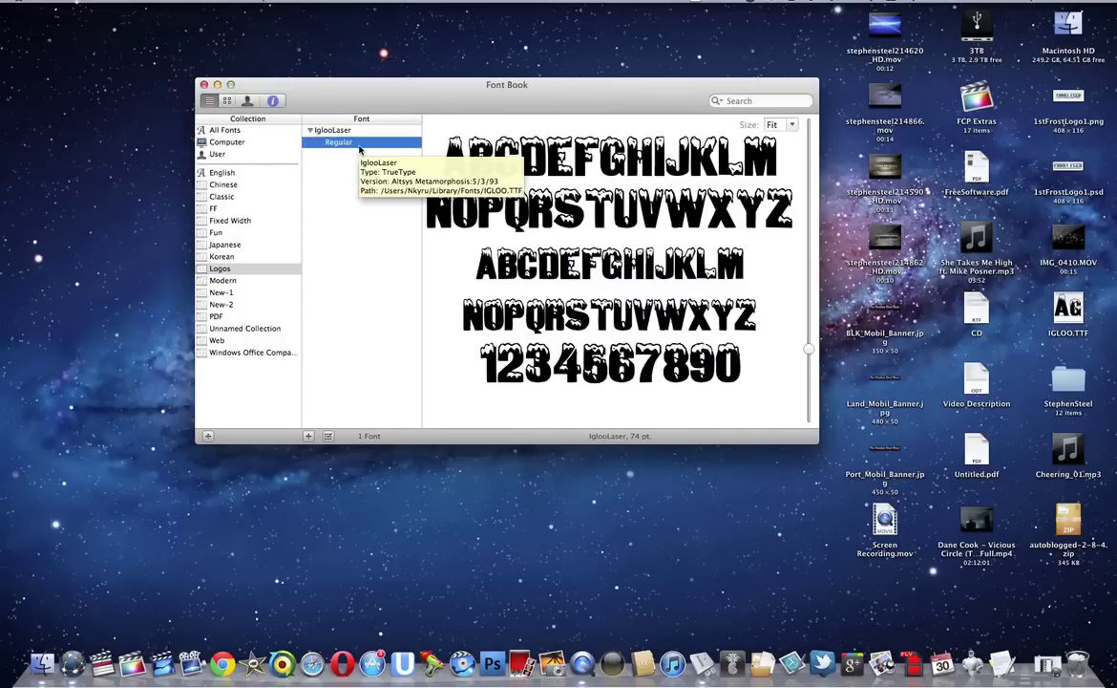
pyautogui.click(387, 140)
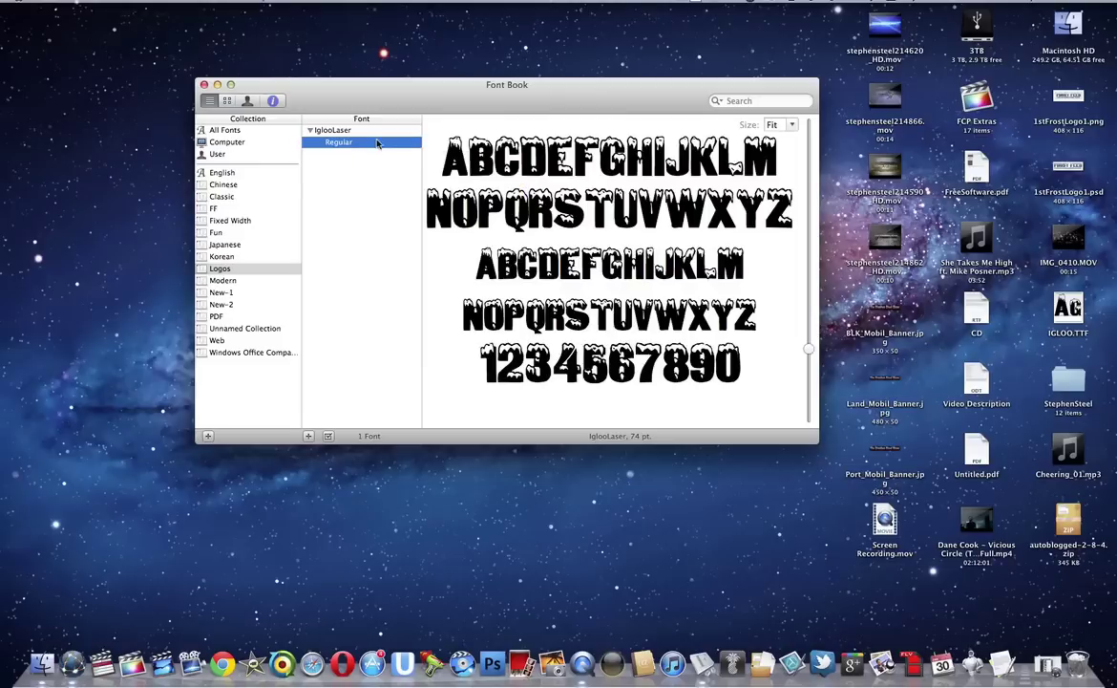
pyautogui.click(390, 129)
# Close Font Book, launch Snagit, and start dragging Port_Mobil_Banner.jpg from the desktop
pyautogui.click(204, 85)
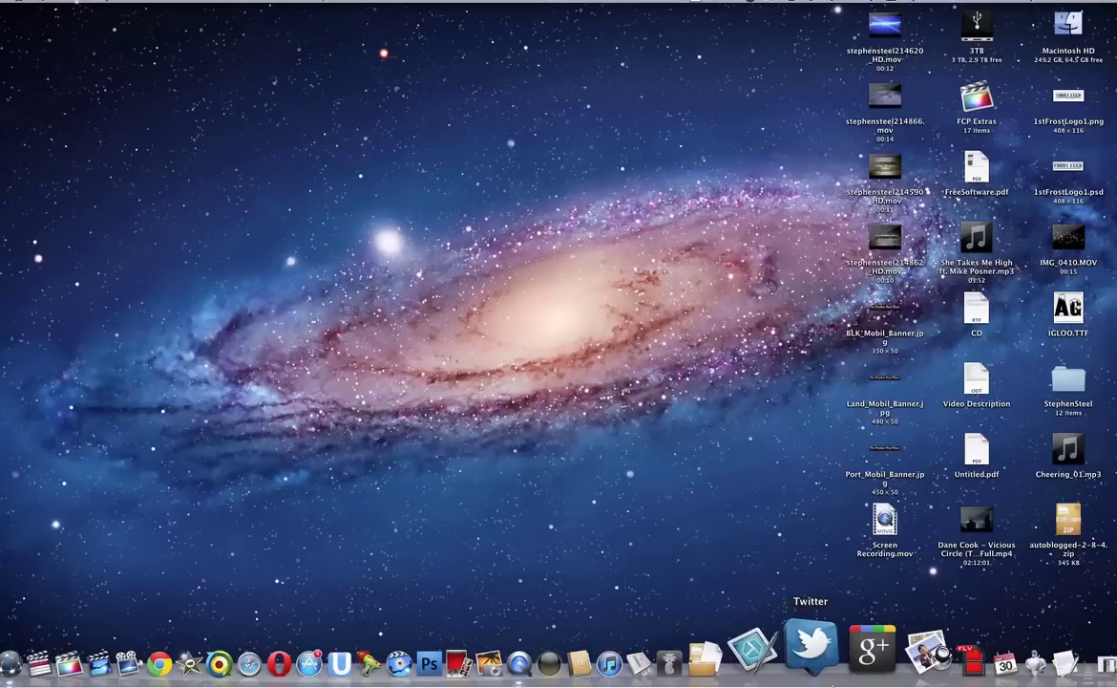
pyautogui.click(790, 664)
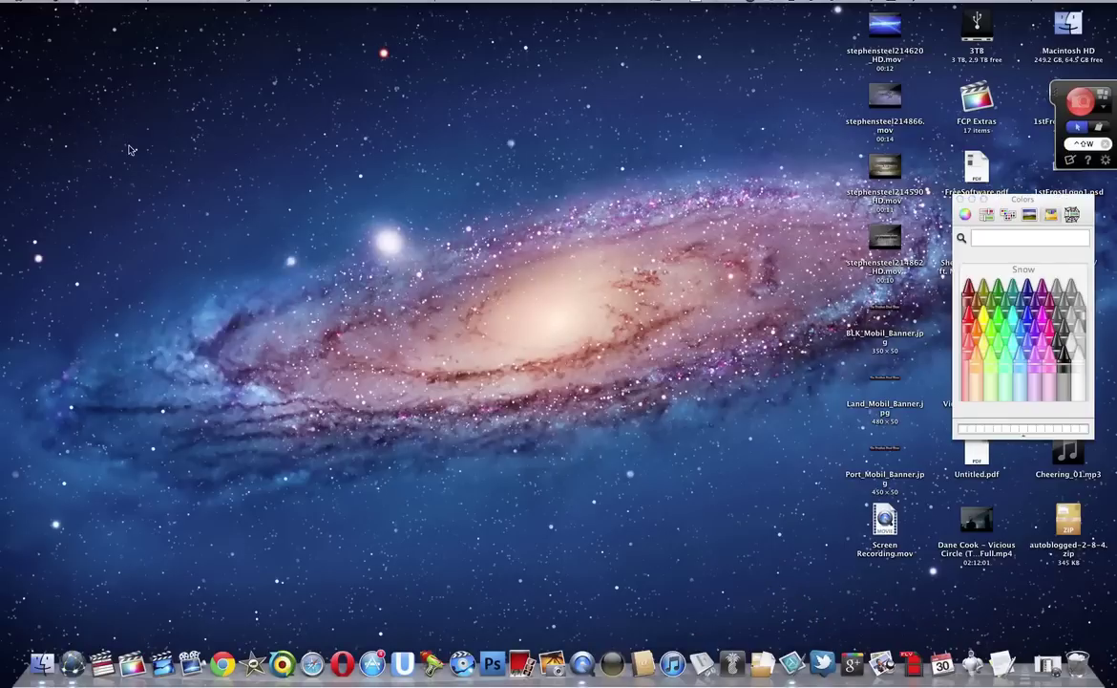
pyautogui.click(1080, 108)
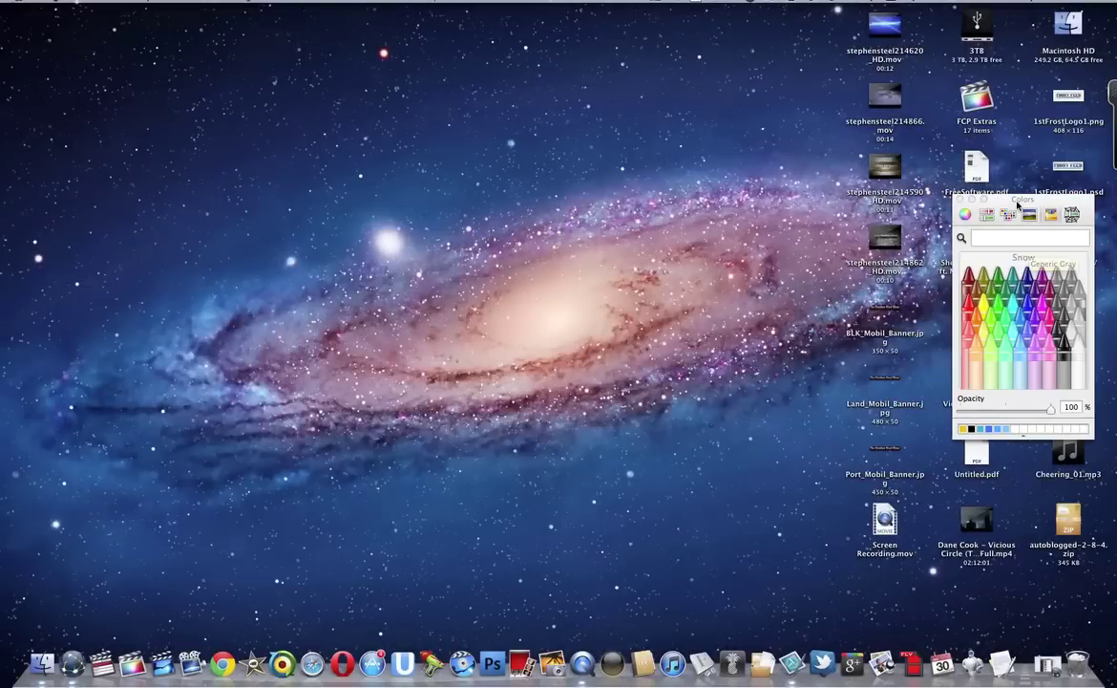
pyautogui.moveTo(1018, 203); pyautogui.dragTo(589, 34)
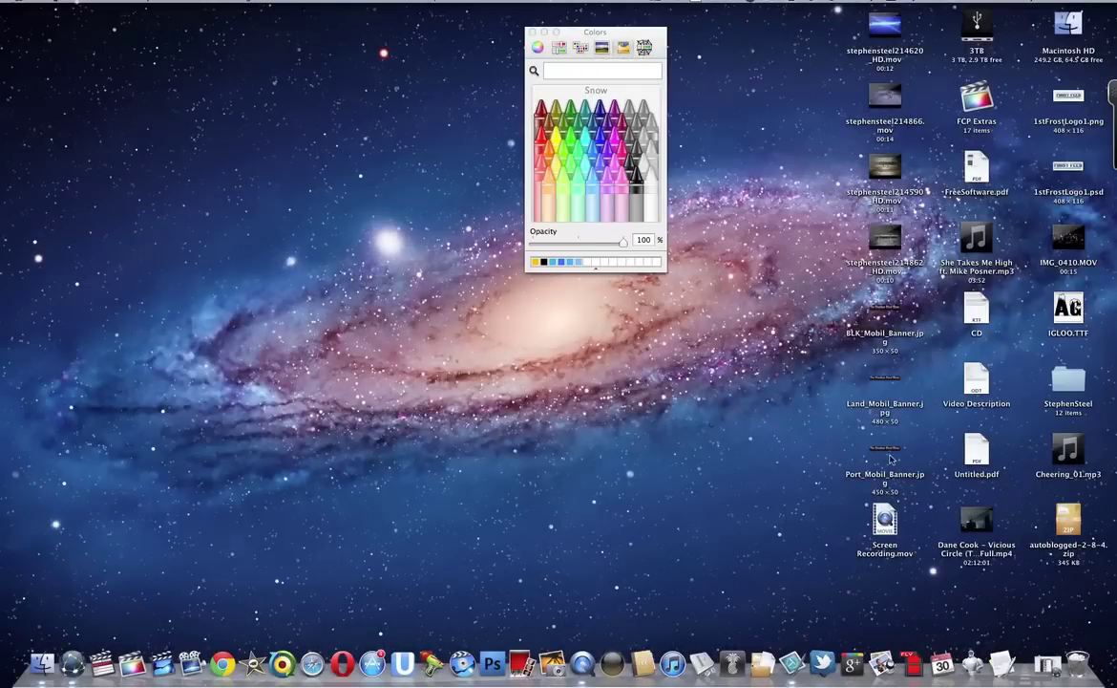
pyautogui.moveTo(890, 459); pyautogui.dragTo(786, 555)
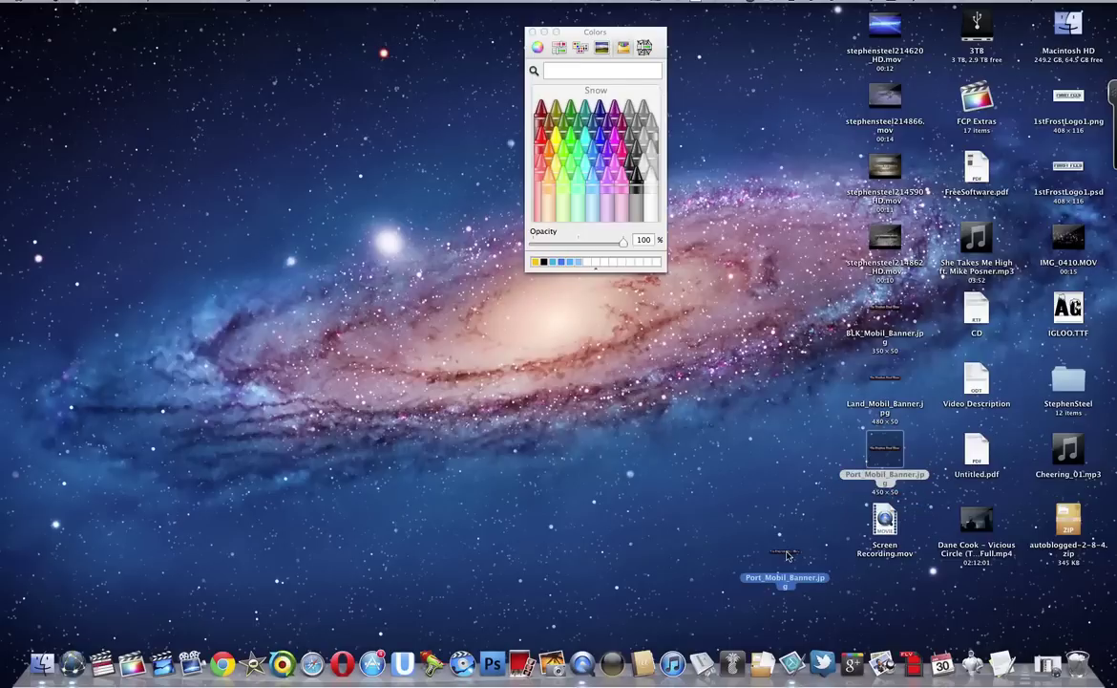
# Open the banner in Snagit and erase its old title to transparency
pyautogui.moveTo(787, 555); pyautogui.dragTo(823, 661)
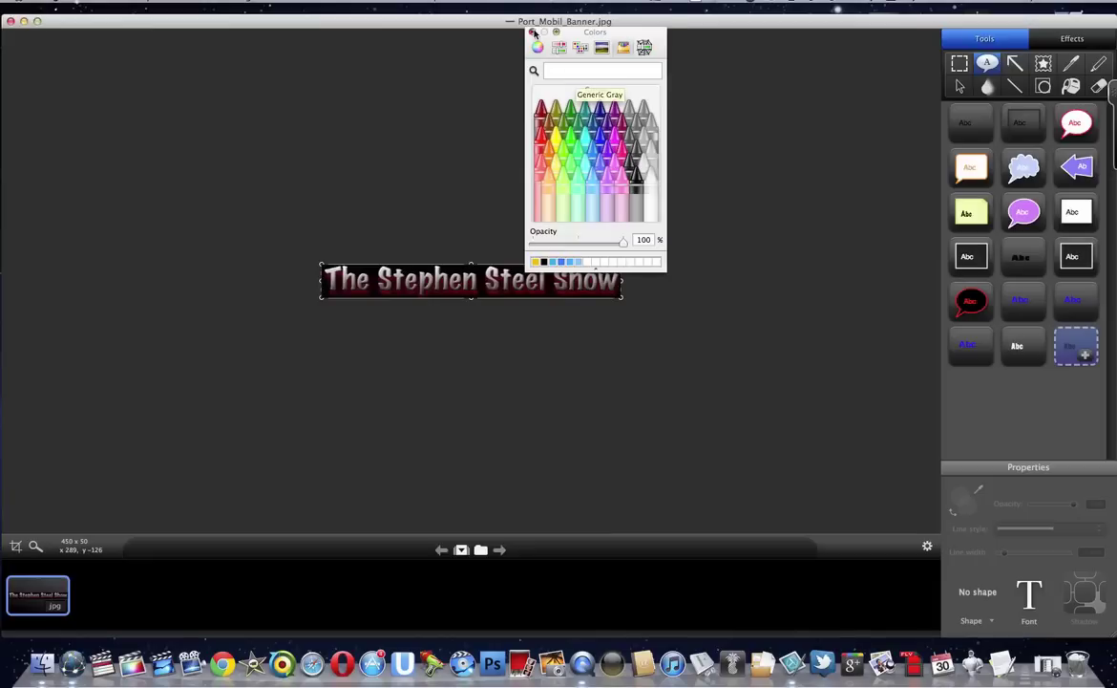
pyautogui.click(577, 30)
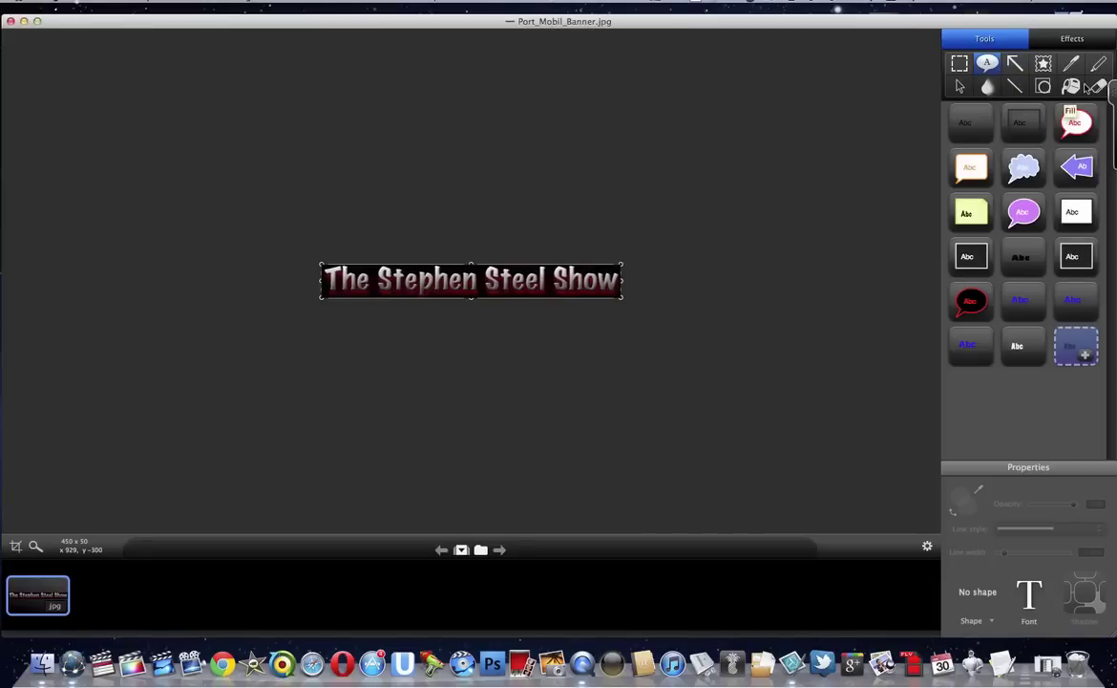
pyautogui.click(1096, 86)
pyautogui.moveTo(329, 279); pyautogui.dragTo(487, 265)
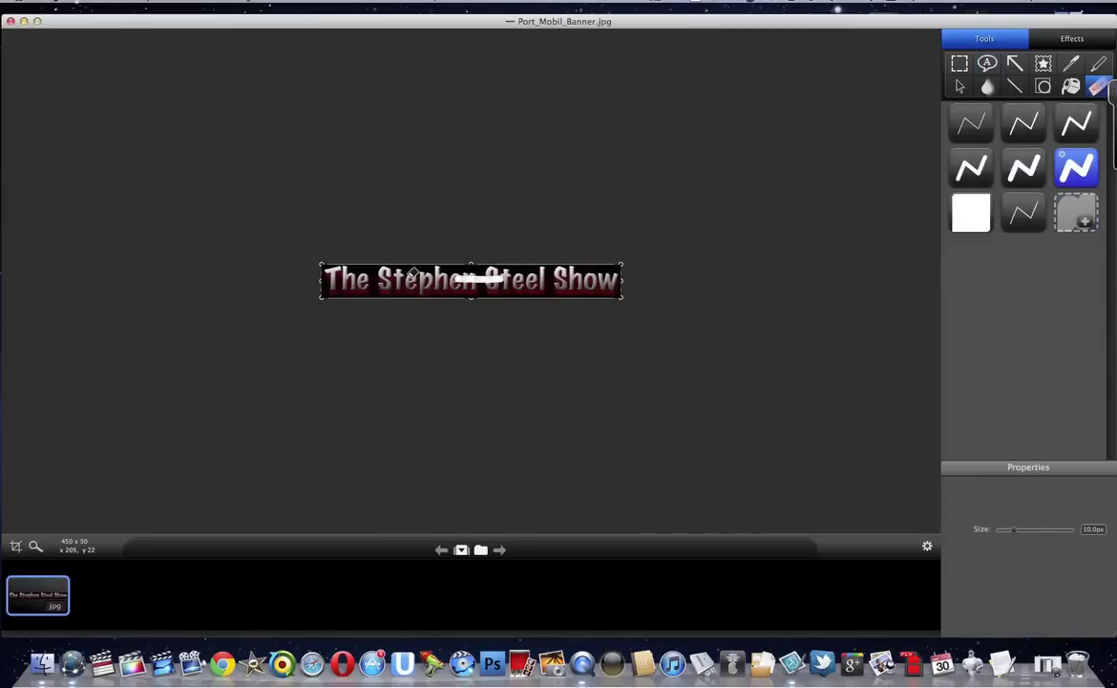
pyautogui.click(971, 212)
pyautogui.moveTo(348, 279); pyautogui.dragTo(621, 280)
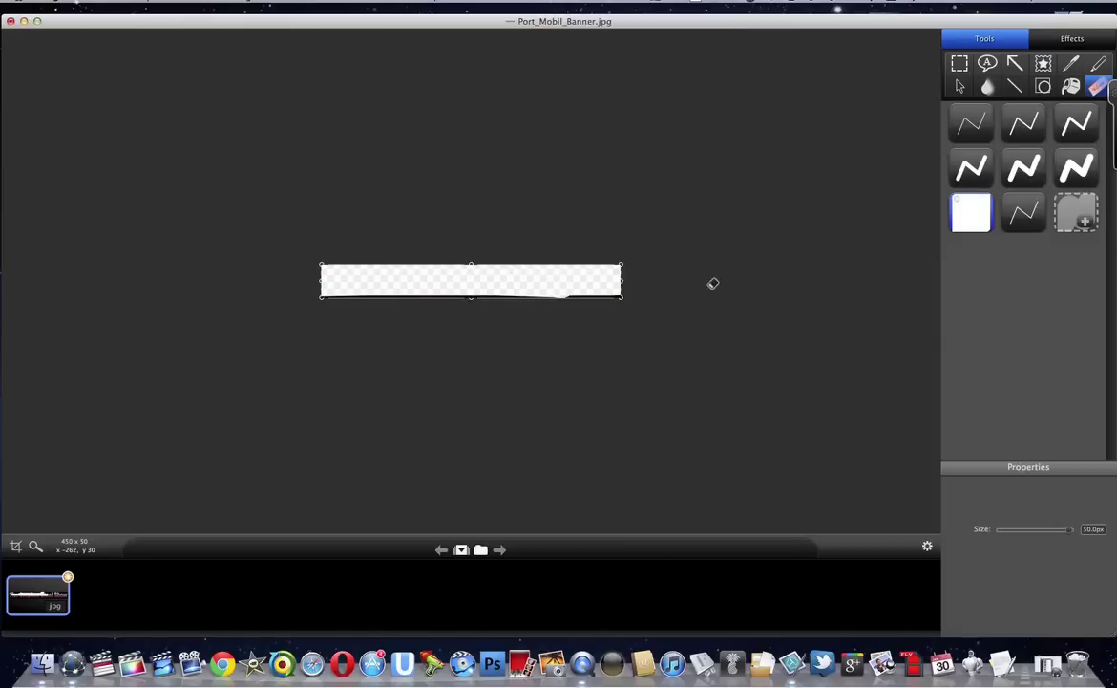
# Draw a text box and enlarge the canvas to 730 x 310
pyautogui.click(987, 63)
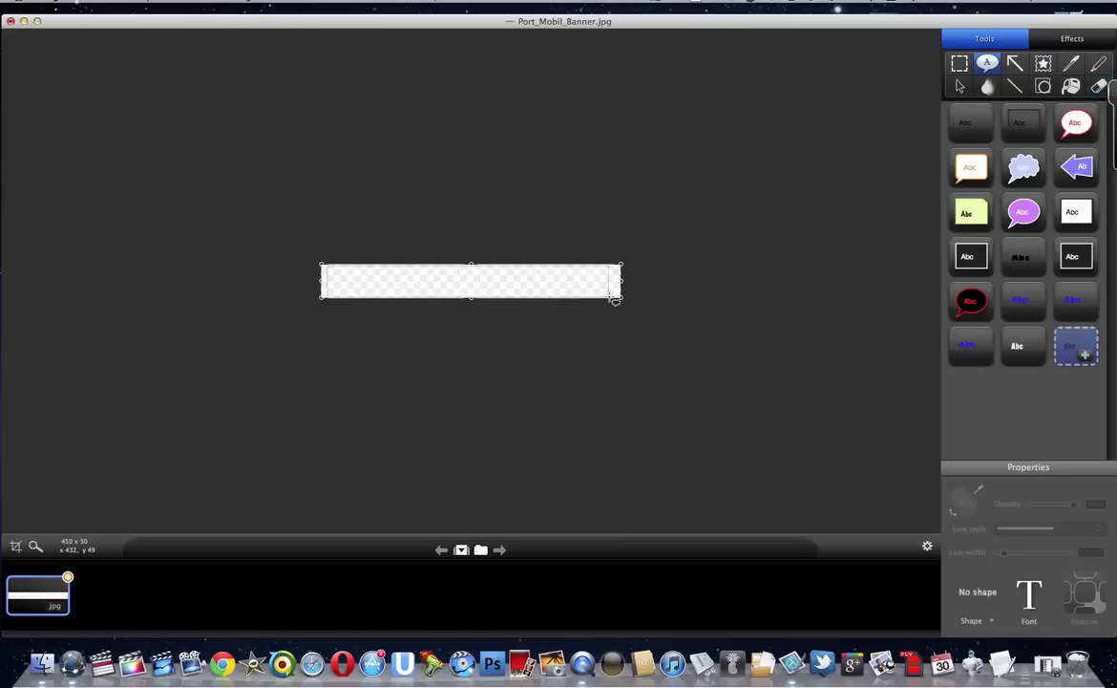
pyautogui.moveTo(329, 281); pyautogui.dragTo(612, 297)
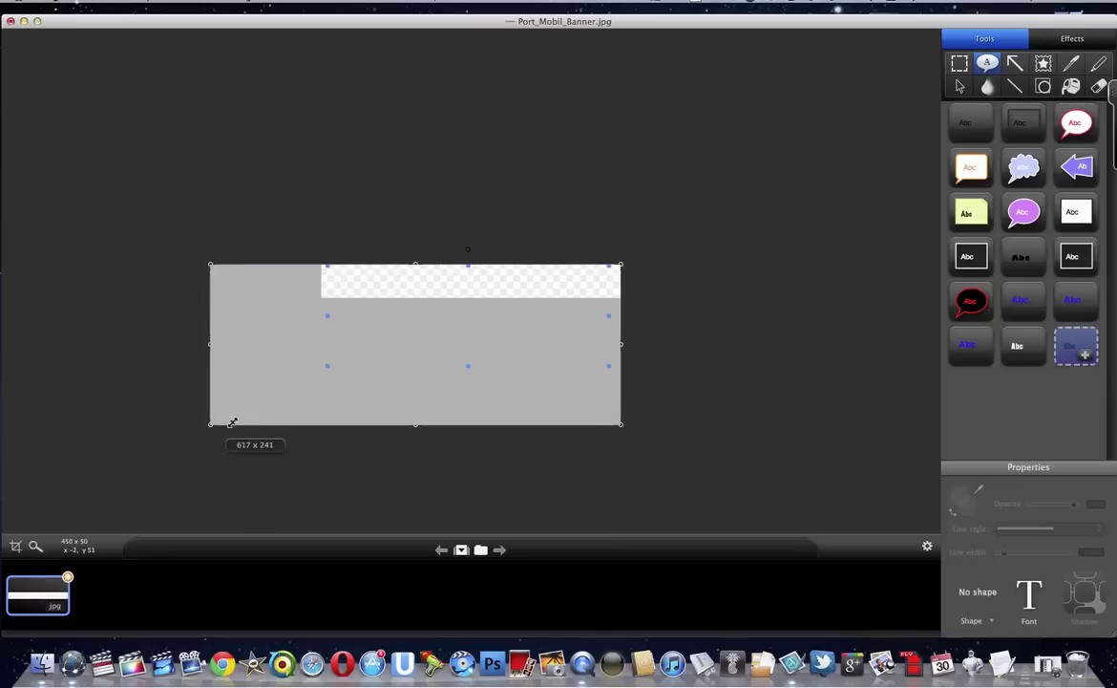
pyautogui.moveTo(328, 301); pyautogui.dragTo(209, 424)
pyautogui.moveTo(676, 201); pyautogui.dragTo(753, 154)
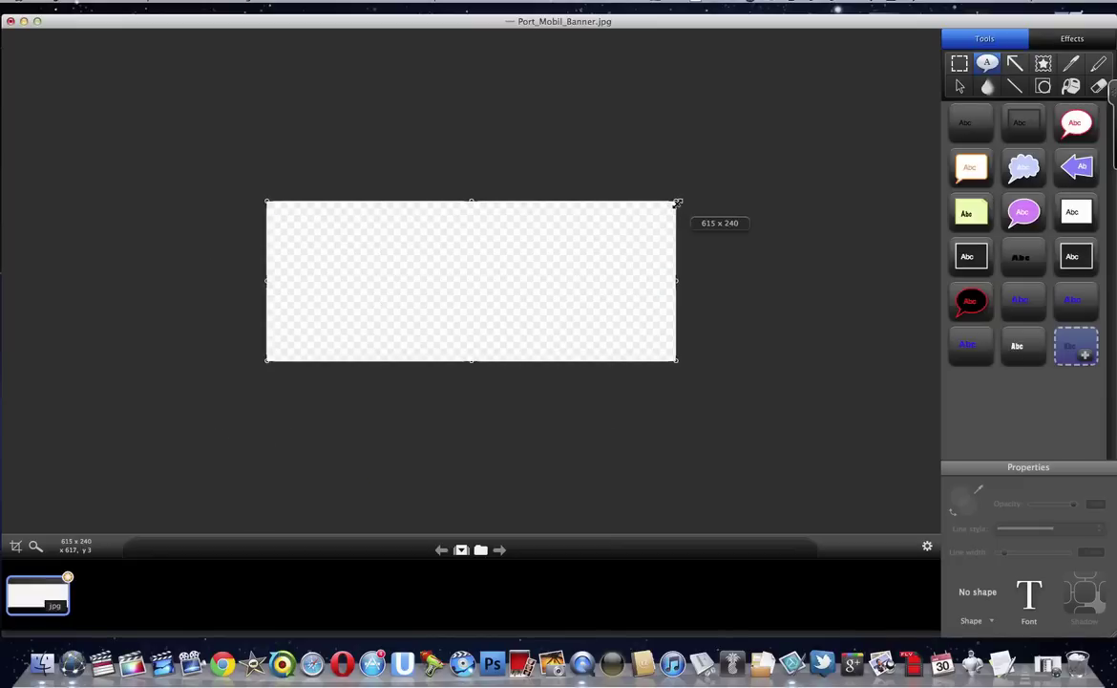
pyautogui.click(543, 251)
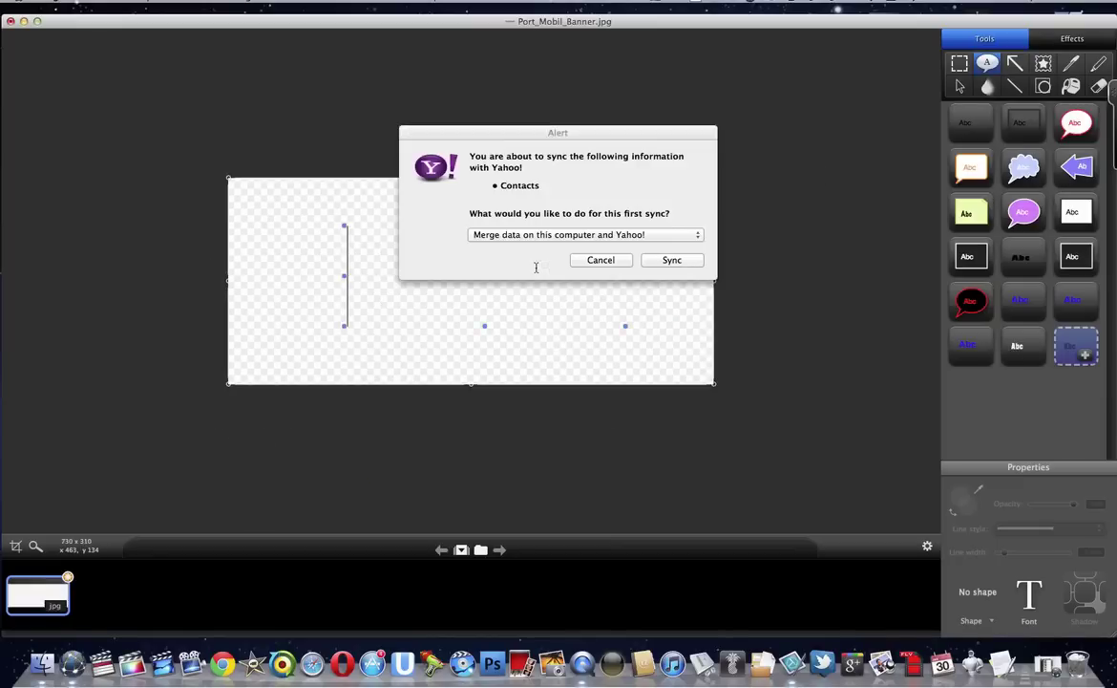
pyautogui.click(583, 260)
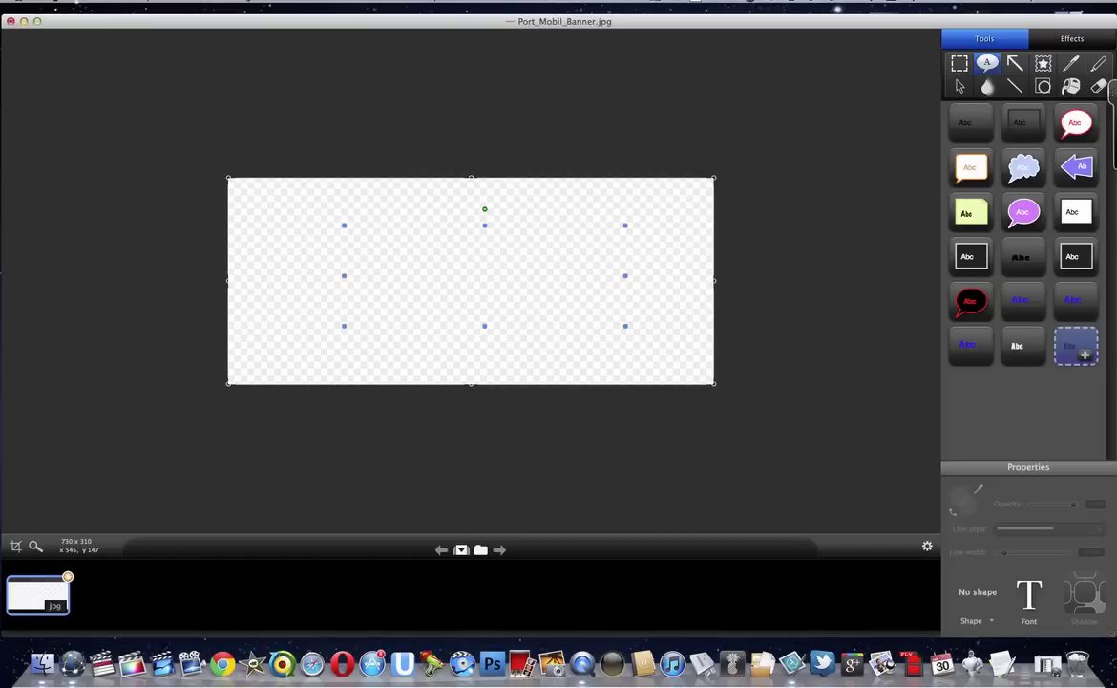
# Enter 'stephentutorials' and widen the text box so it fits one line
pyautogui.write('stephentutorials')
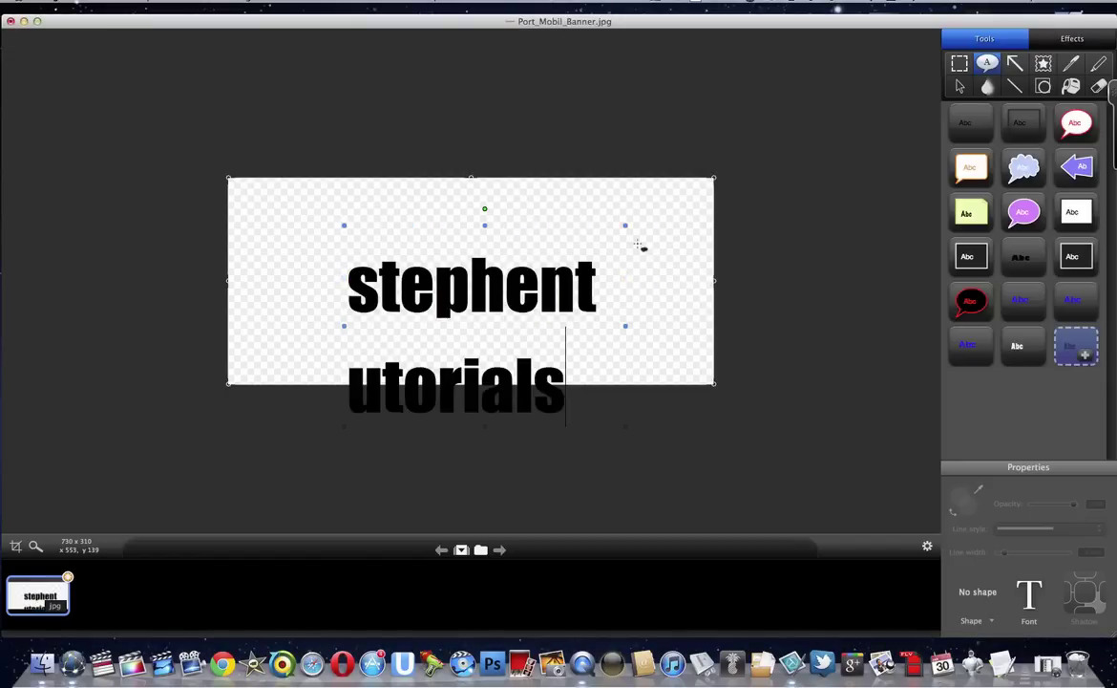
pyautogui.moveTo(458, 217); pyautogui.dragTo(429, 162)
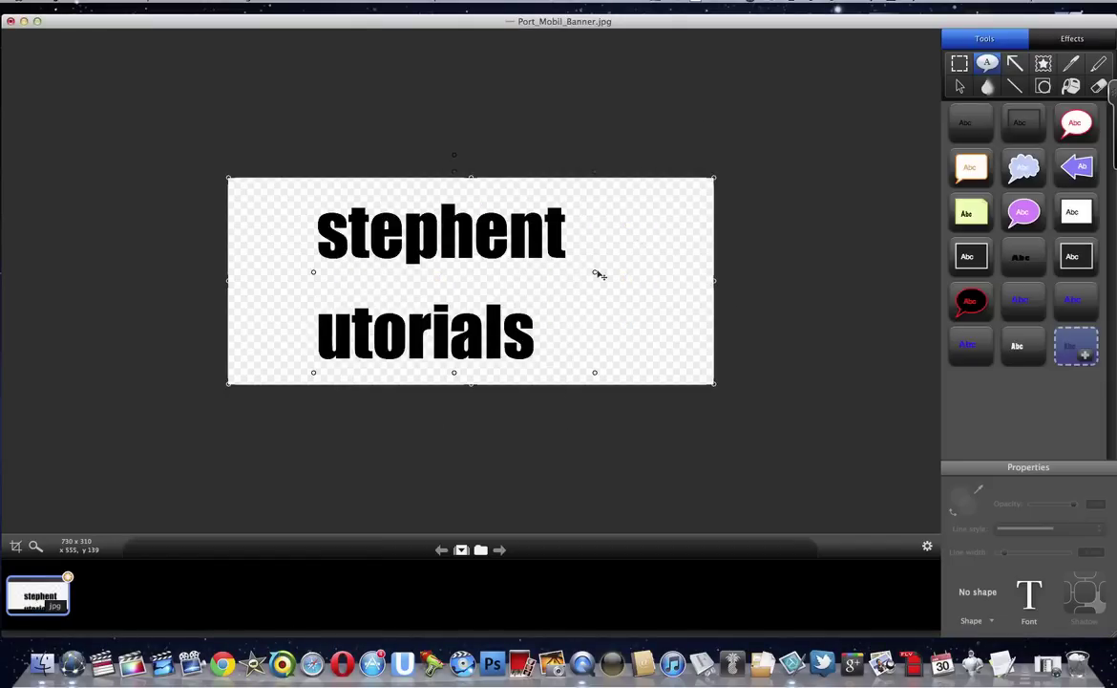
pyautogui.moveTo(655, 276)
pyautogui.mouseDown()
pyautogui.moveTo(836, 268)
pyautogui.moveTo(584, 268)
pyautogui.mouseUp()
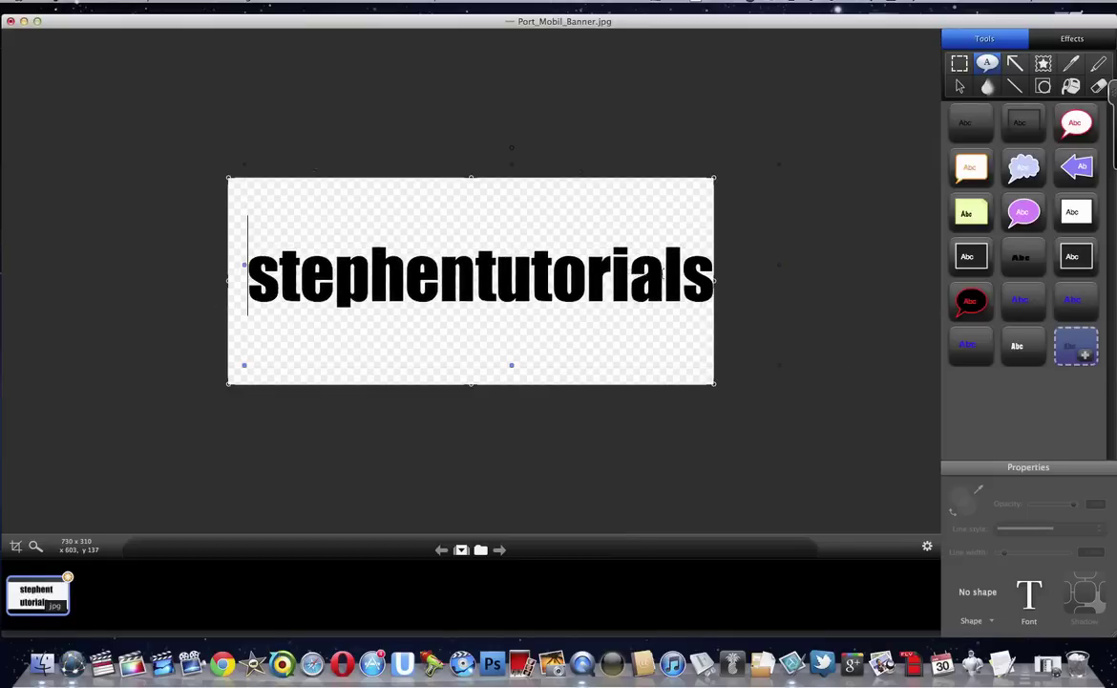
pyautogui.click(682, 263)
pyautogui.moveTo(712, 272); pyautogui.dragTo(247, 272)
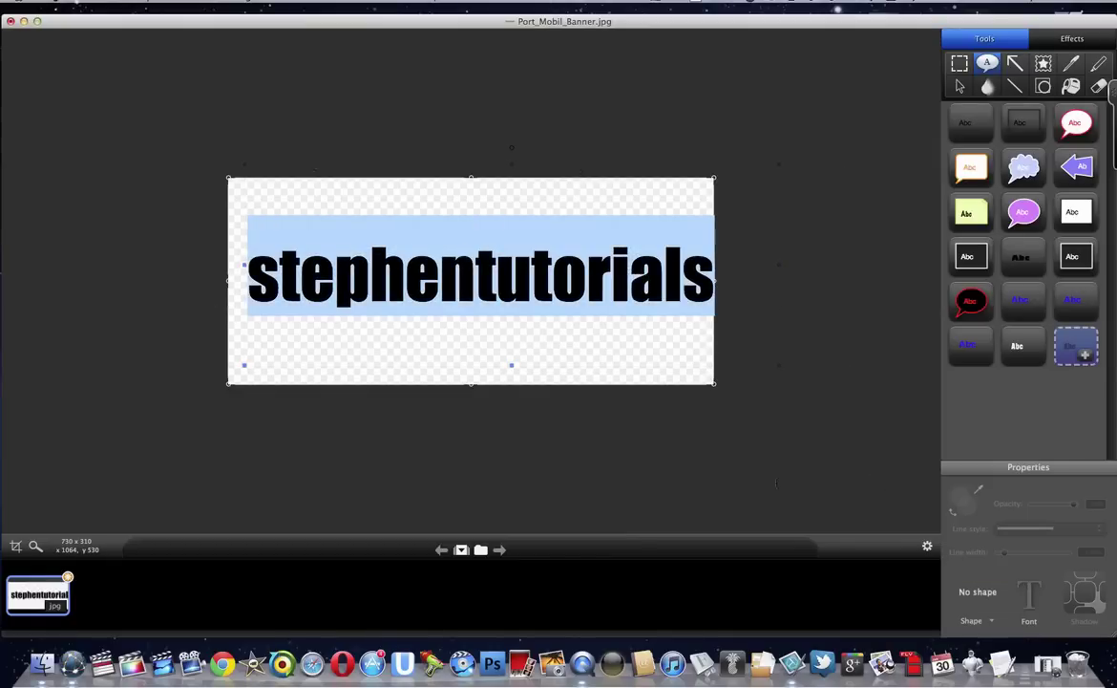
# Style the text in IglooLaser, Blueberry blue, with a drop shadow
pyautogui.press('super+t')
pyautogui.click(907, 541)
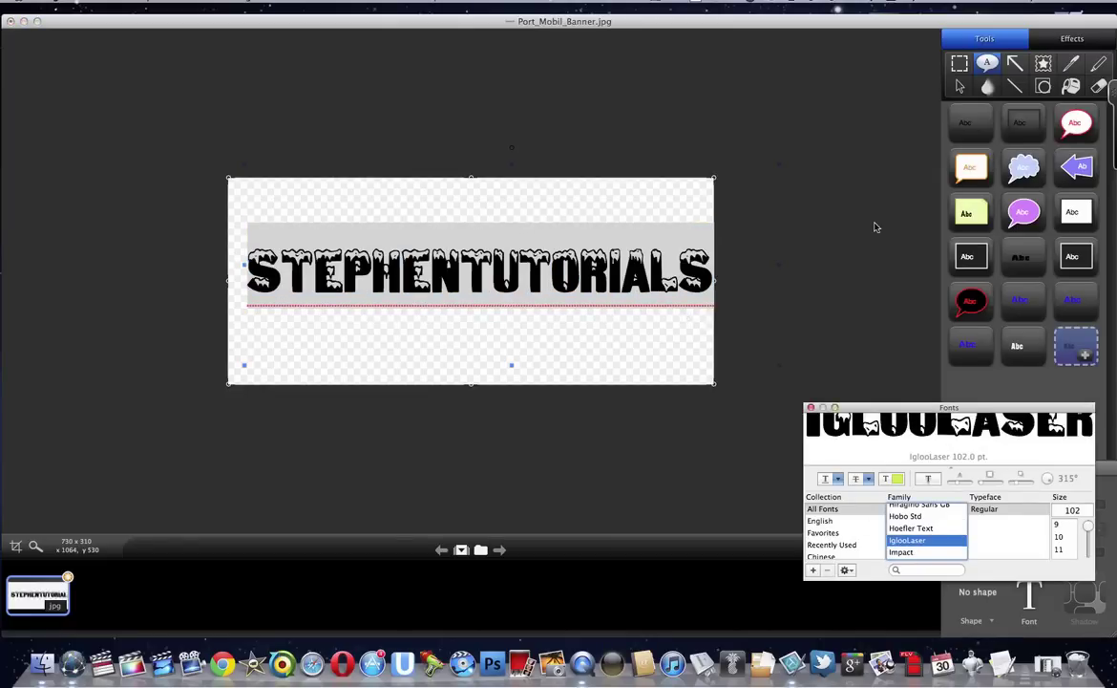
pyautogui.click(896, 477)
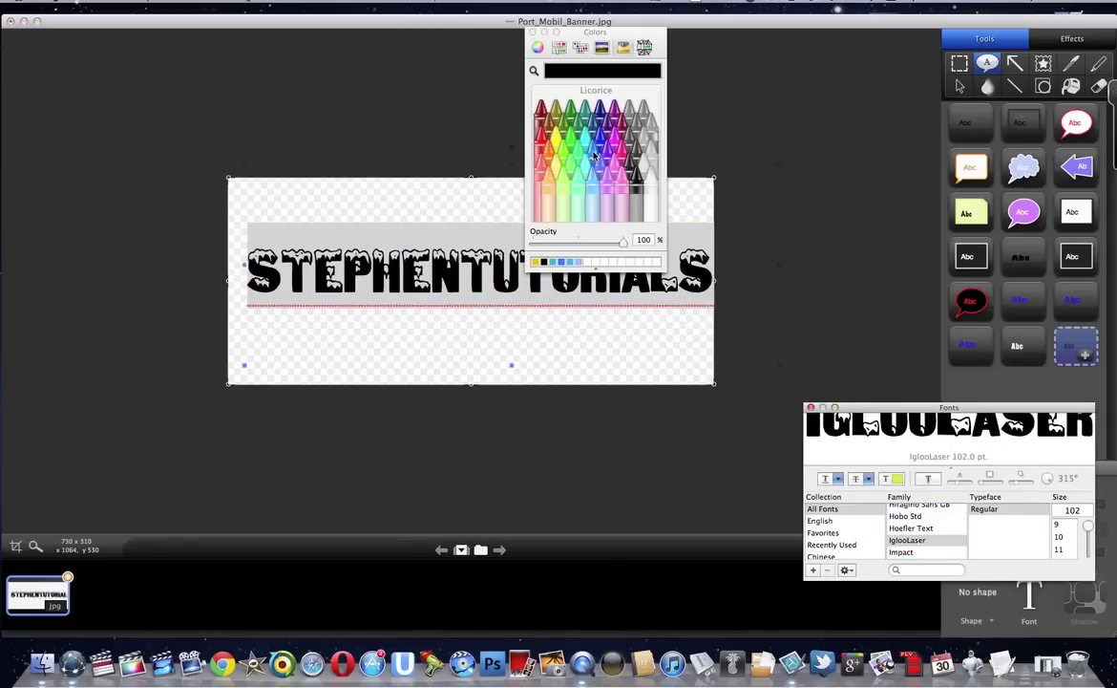
pyautogui.click(599, 150)
pyautogui.click(603, 152)
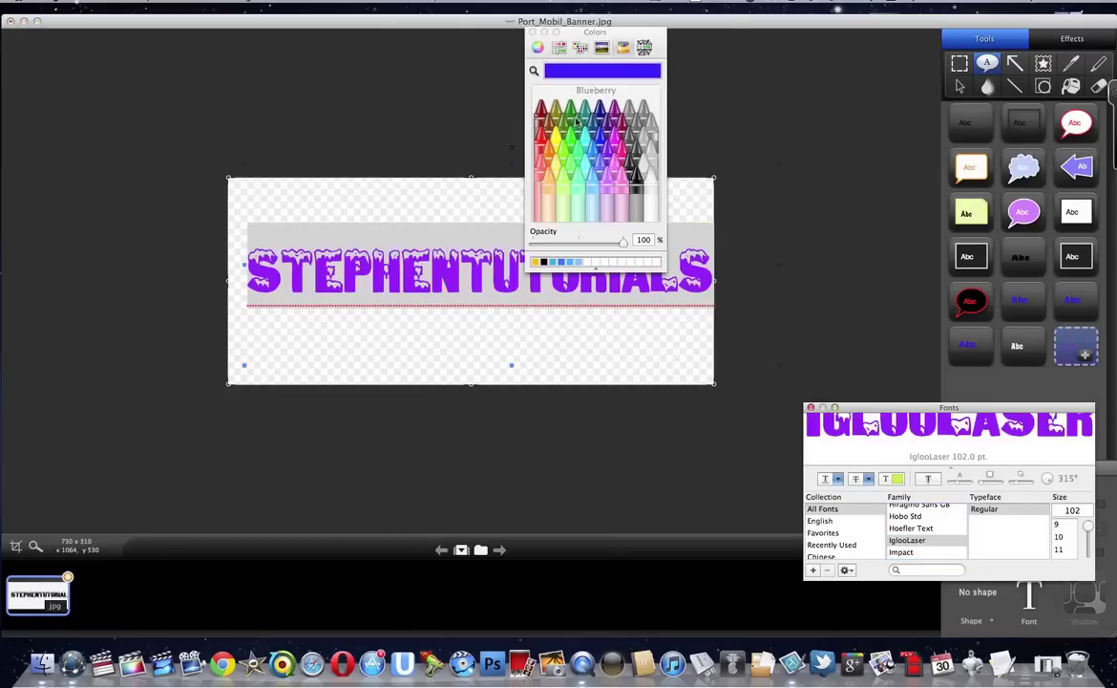
pyautogui.click(929, 479)
pyautogui.click(533, 31)
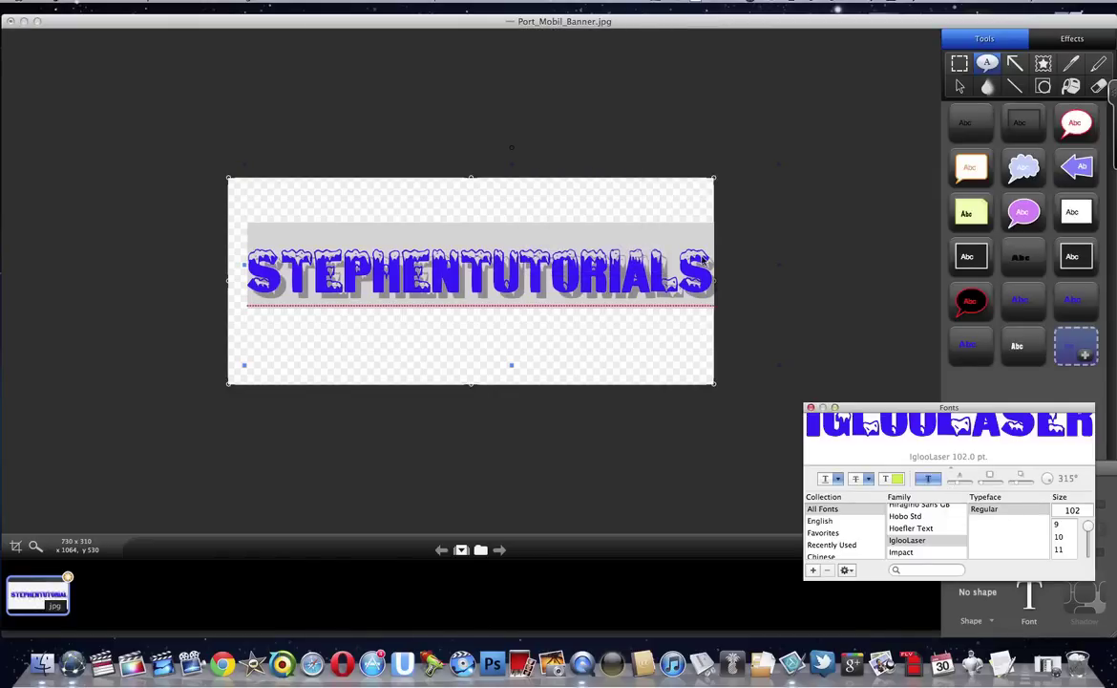
pyautogui.click(811, 406)
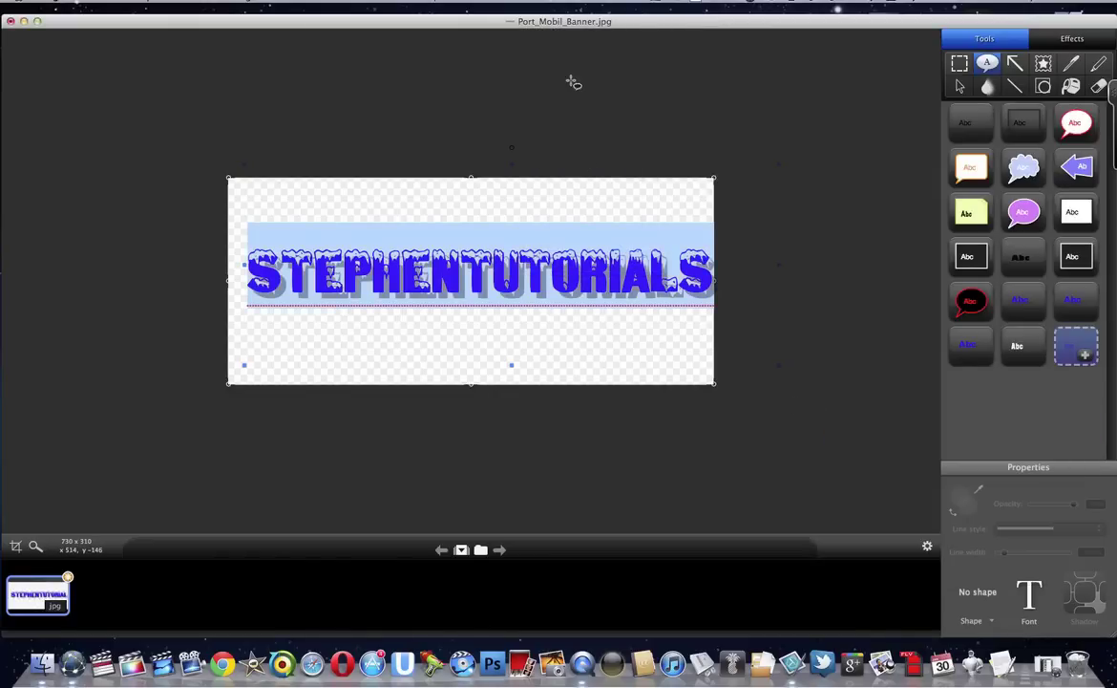